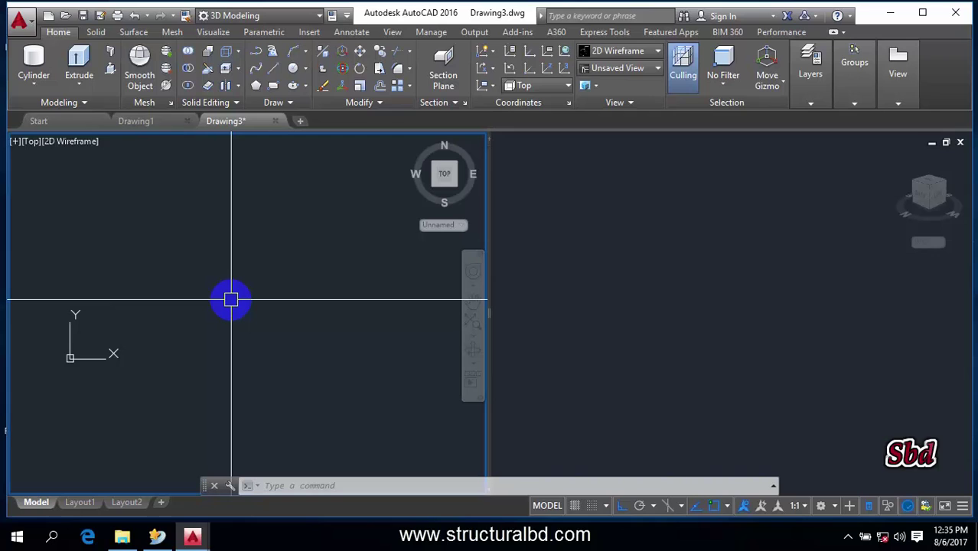
Draw the rectangle that forms the loft's base
{"action": "left_click", "coordinate": [78, 86]}
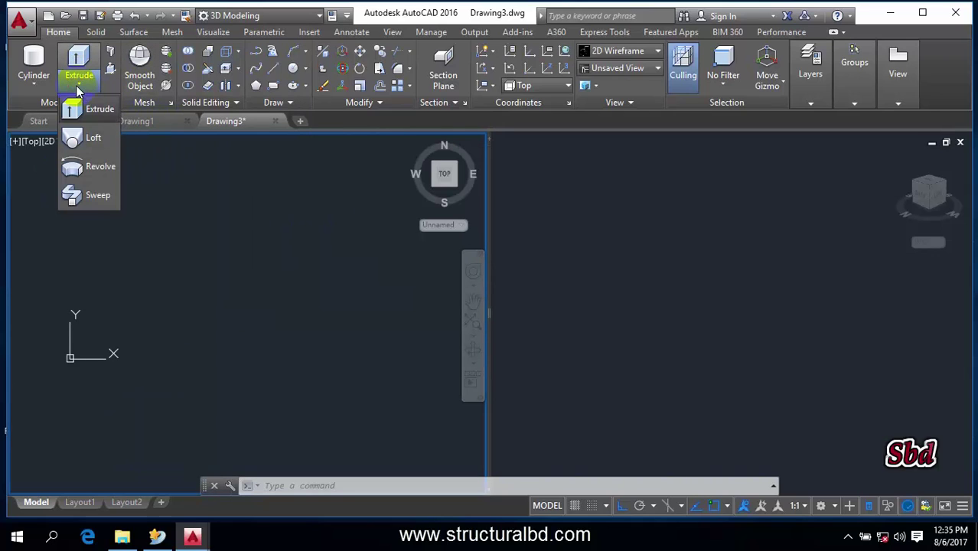
{"action": "left_click", "coordinate": [95, 142]}
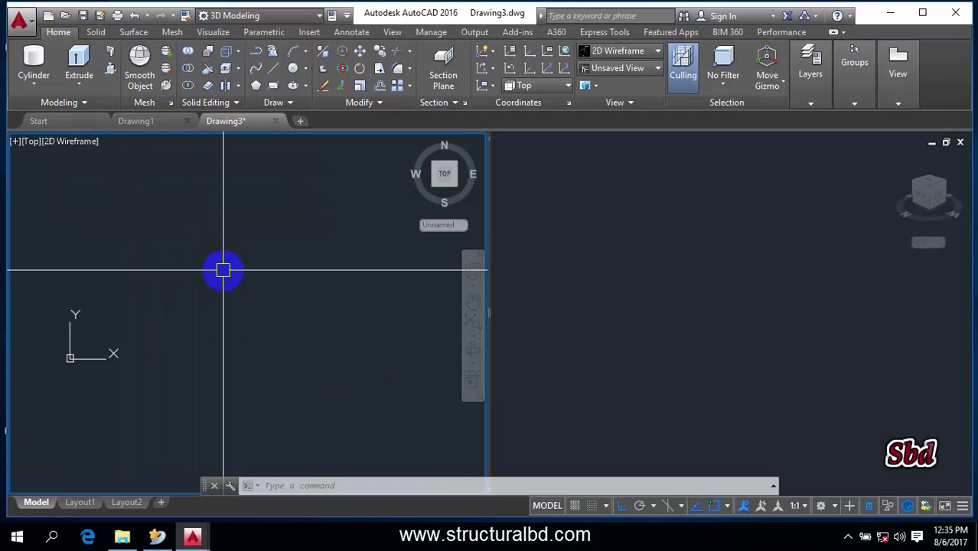
{"action": "left_click", "coordinate": [277, 89]}
{"action": "left_click", "coordinate": [162, 254]}
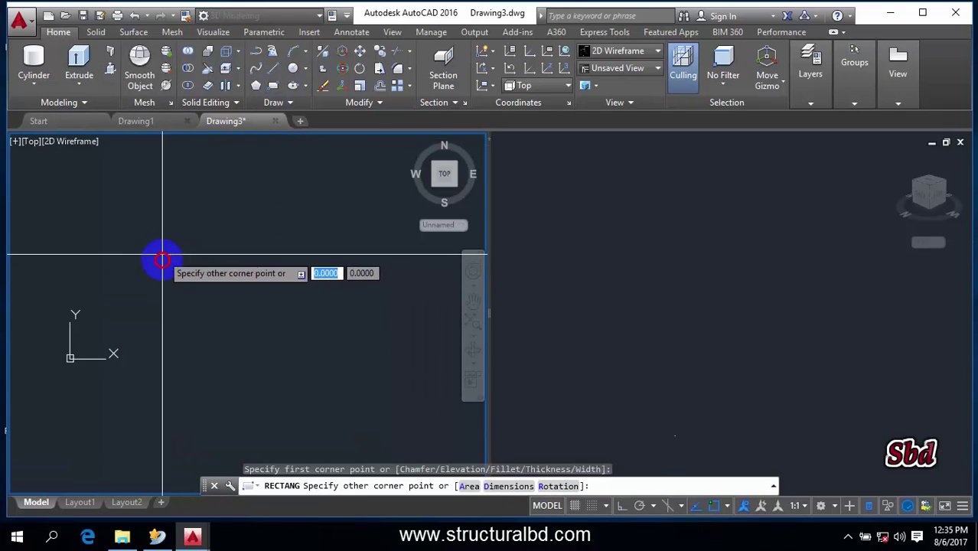
{"action": "left_click", "coordinate": [336, 331]}
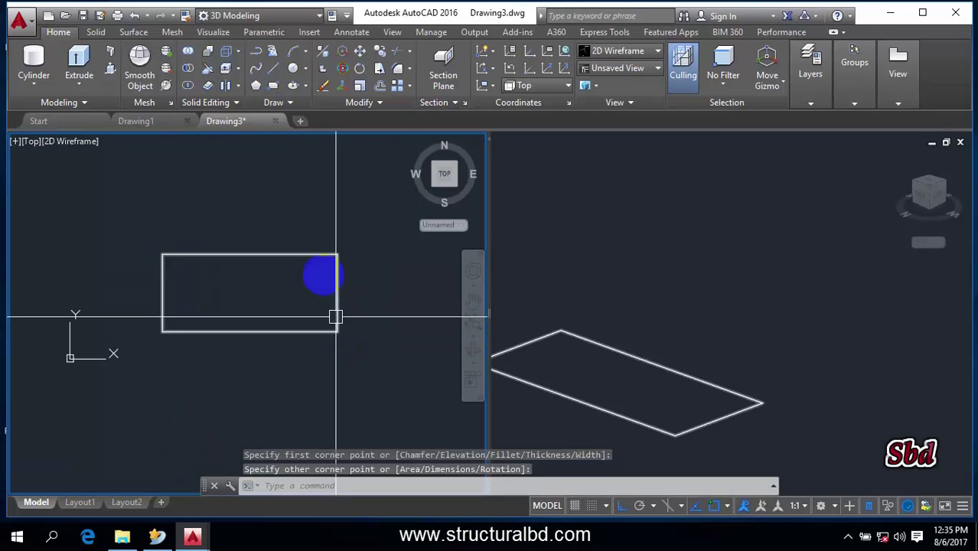
Draw a small circle near the rectangle's left end and a larger circle in its right half
{"action": "left_click", "coordinate": [293, 85]}
{"action": "scroll", "coordinate": [183, 297], "scroll_direction": "up", "scroll_amount": 4}
{"action": "left_click", "coordinate": [170, 289]}
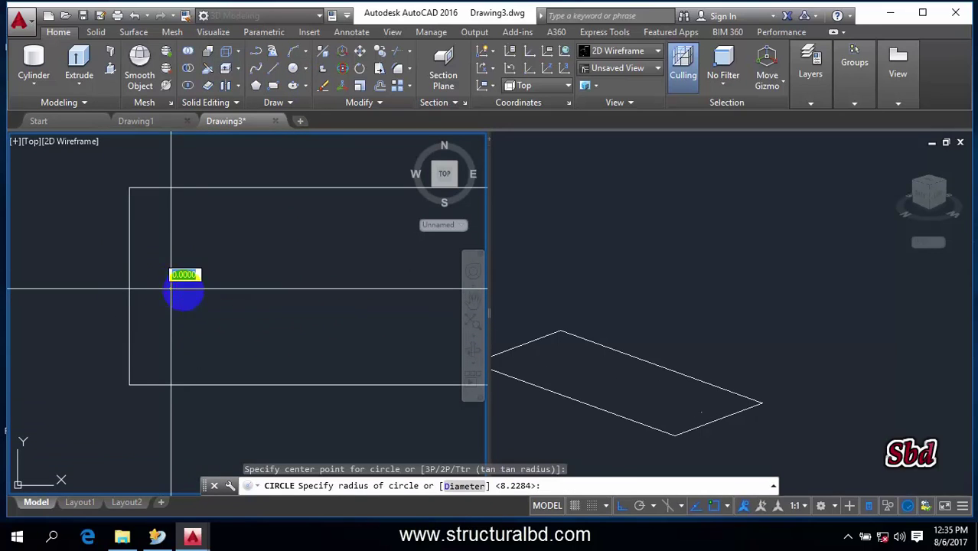
{"action": "left_click", "coordinate": [199, 289]}
{"action": "scroll", "coordinate": [189, 294], "scroll_direction": "down", "scroll_amount": 3}
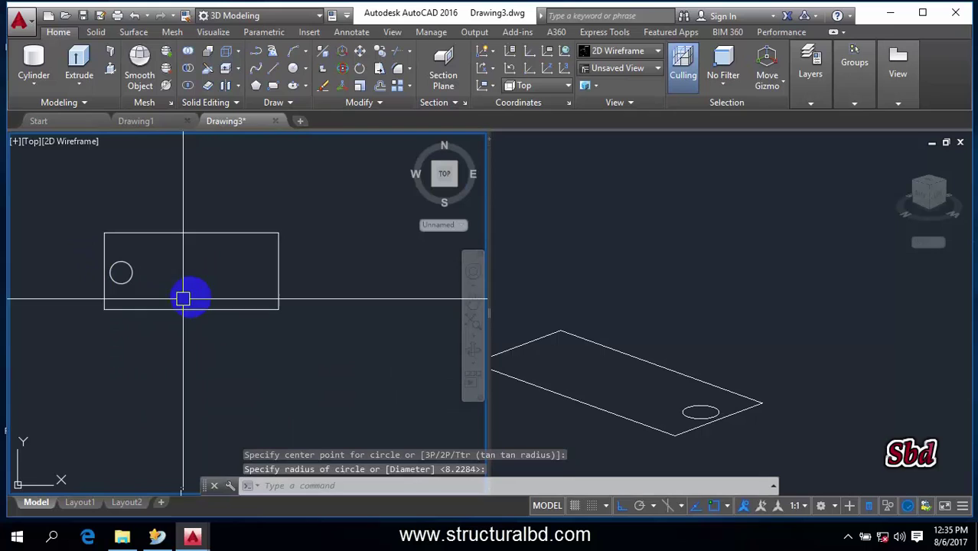
{"action": "left_click", "coordinate": [295, 69]}
{"action": "scroll", "coordinate": [231, 280], "scroll_direction": "up", "scroll_amount": 3}
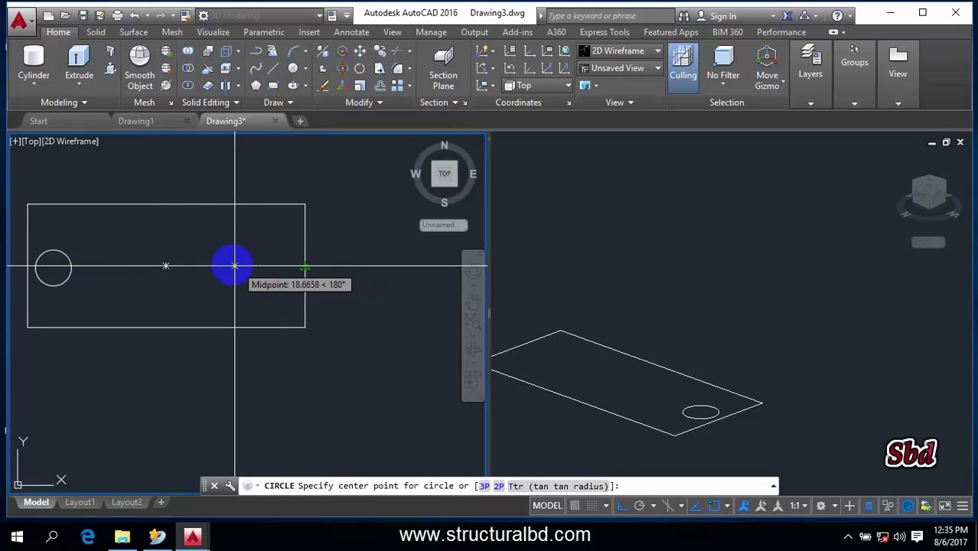
{"action": "left_click", "coordinate": [218, 265]}
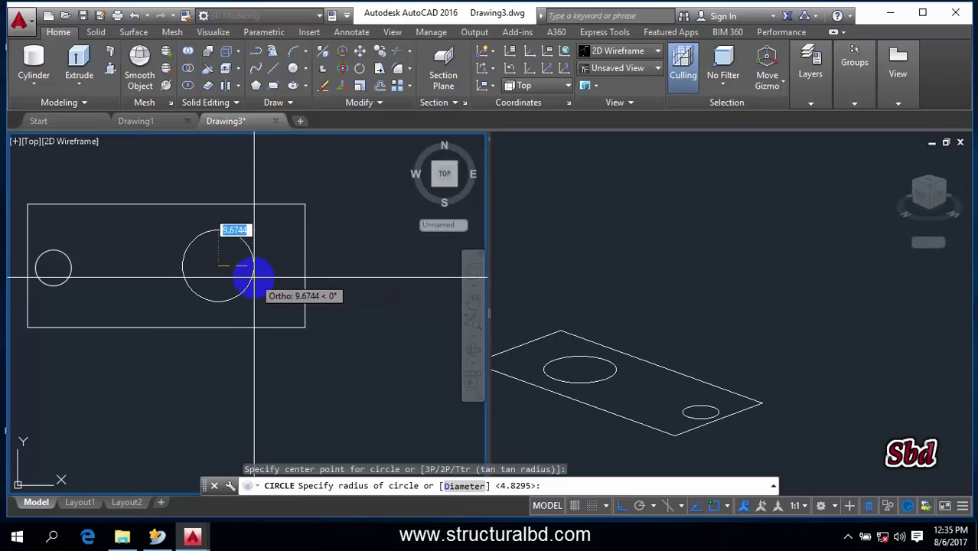
{"action": "left_click", "coordinate": [267, 277]}
{"action": "scroll", "coordinate": [266, 277], "scroll_direction": "down", "scroll_amount": 2}
{"action": "key", "text": "Escape"}
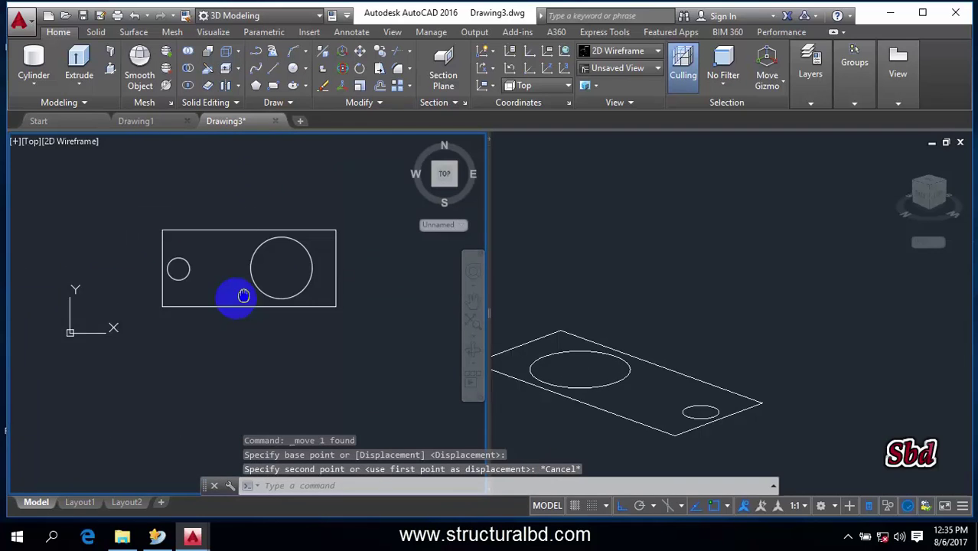
In the orbited 3D viewport, move the large circle 30 units up along Z
{"action": "left_click", "coordinate": [646, 291]}
{"action": "middle_click_drag", "start_coordinate": [669, 287], "coordinate": [713, 348], "text": "shift"}
{"action": "left_click", "coordinate": [704, 345]}
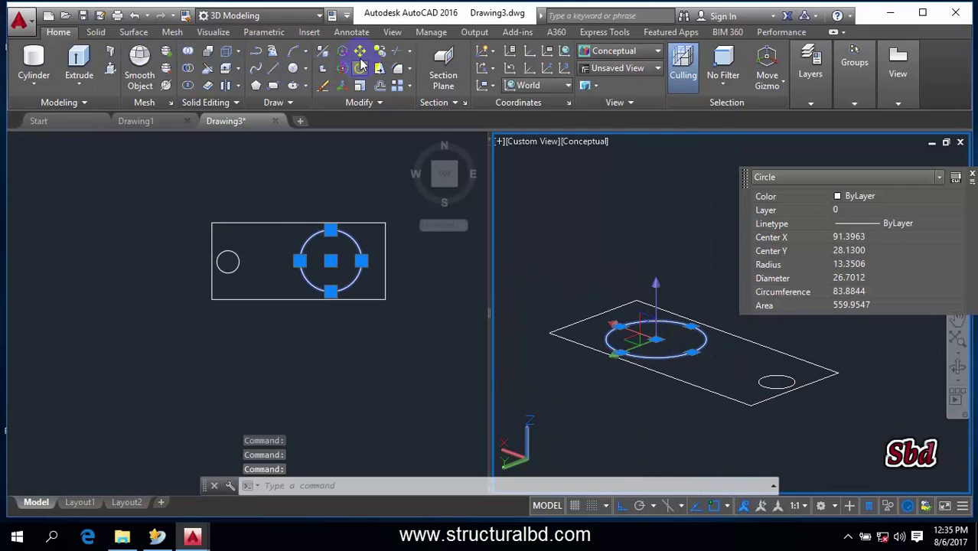
{"action": "left_click", "coordinate": [381, 86]}
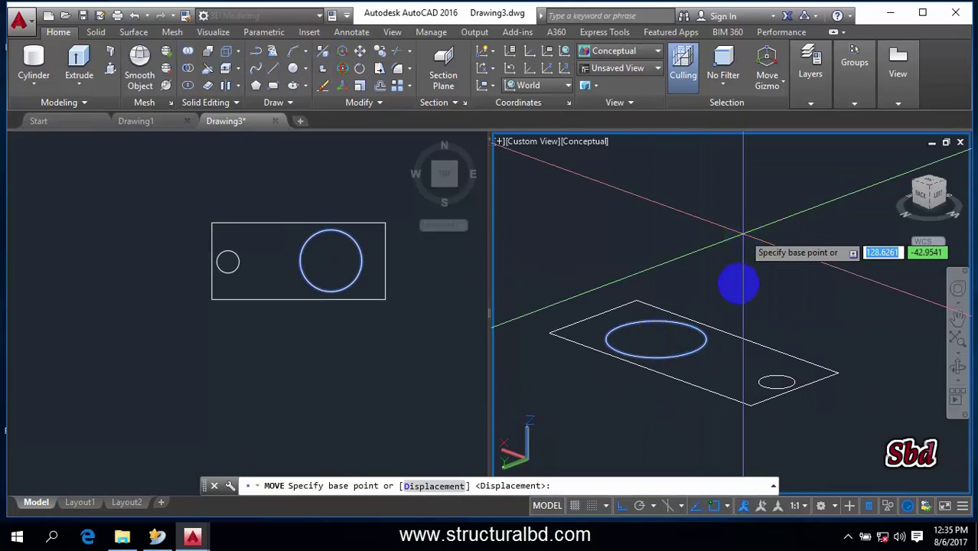
{"action": "left_click", "coordinate": [746, 279]}
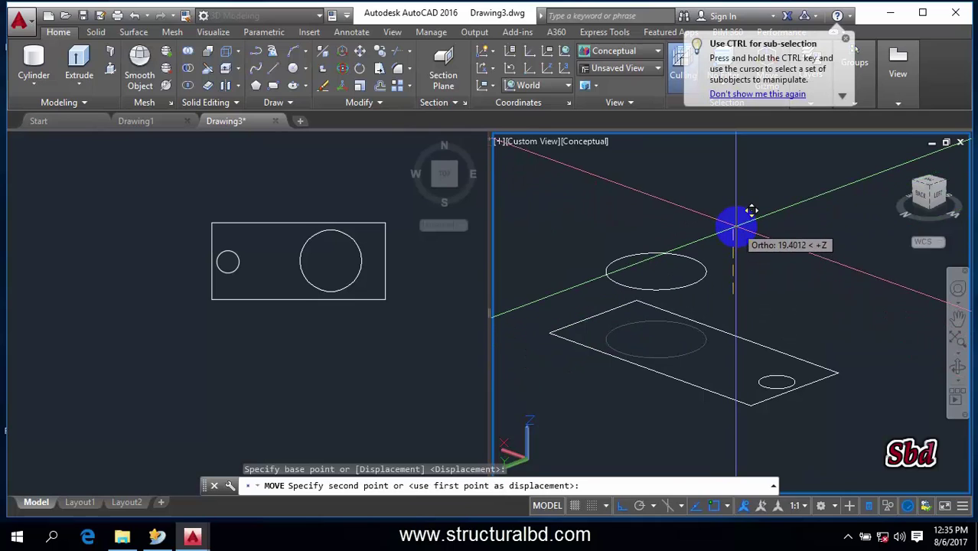
{"action": "type", "text": "3"}
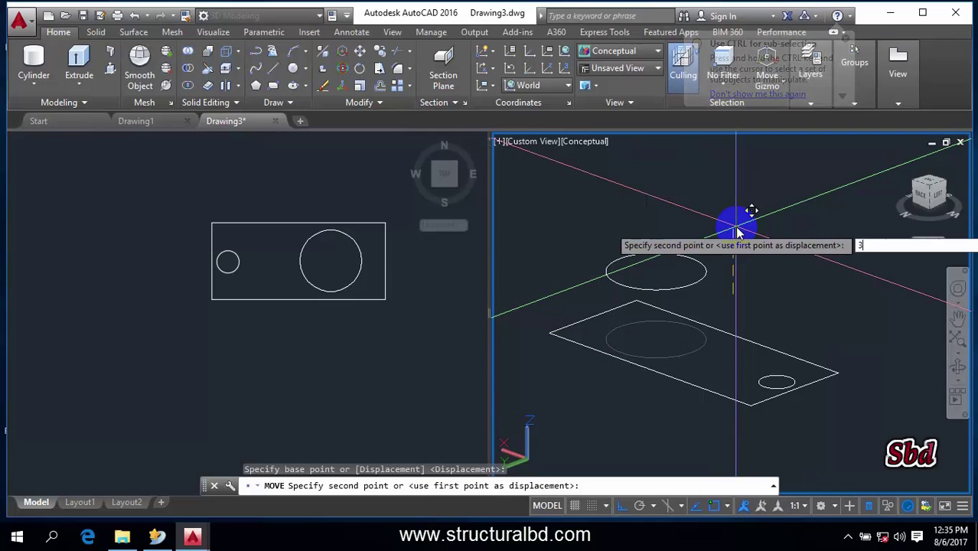
{"action": "type", "text": "0"}
{"action": "key", "text": "Return"}
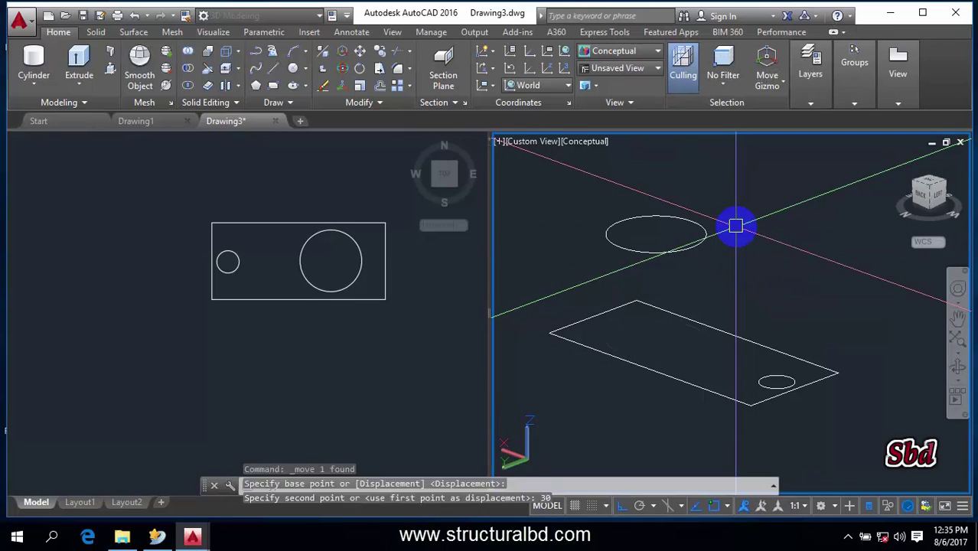
Repeat Move to lift the small circle 60 units up along Z
{"action": "left_click", "coordinate": [775, 378]}
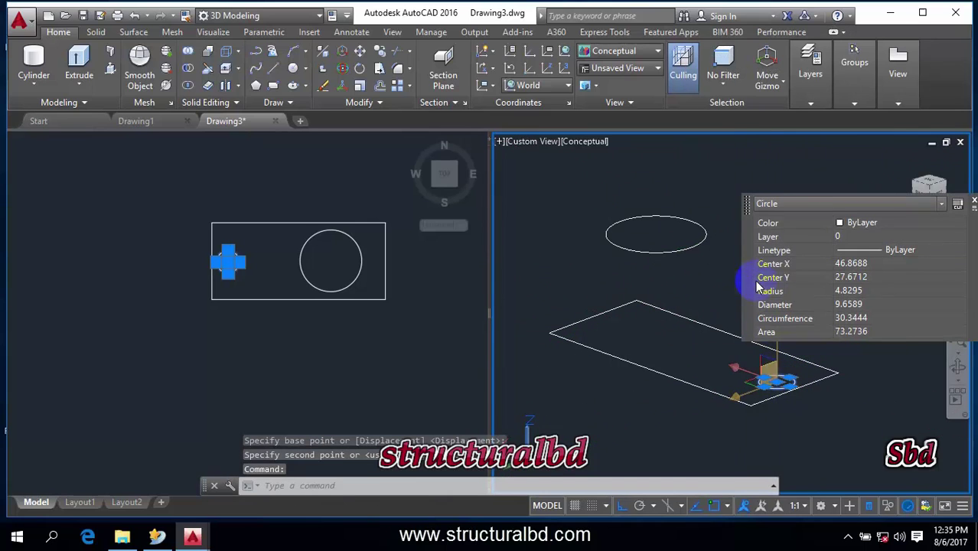
{"action": "right_click", "coordinate": [723, 191]}
{"action": "left_click", "coordinate": [755, 189]}
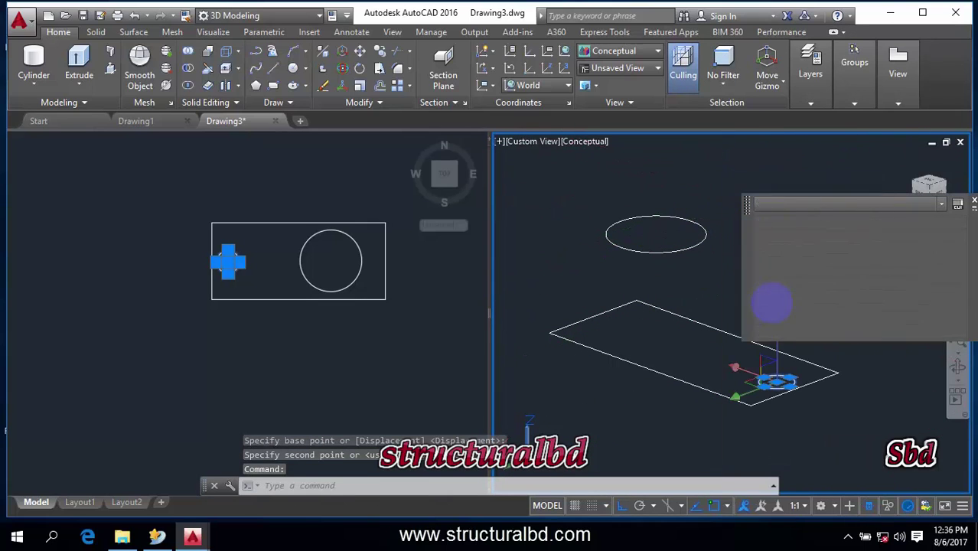
{"action": "left_click", "coordinate": [777, 298]}
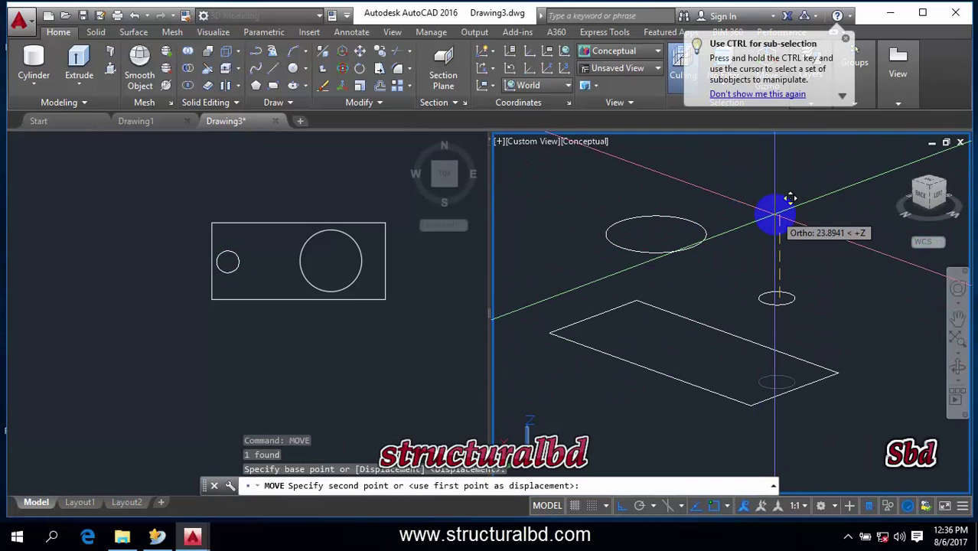
{"action": "type", "text": "60"}
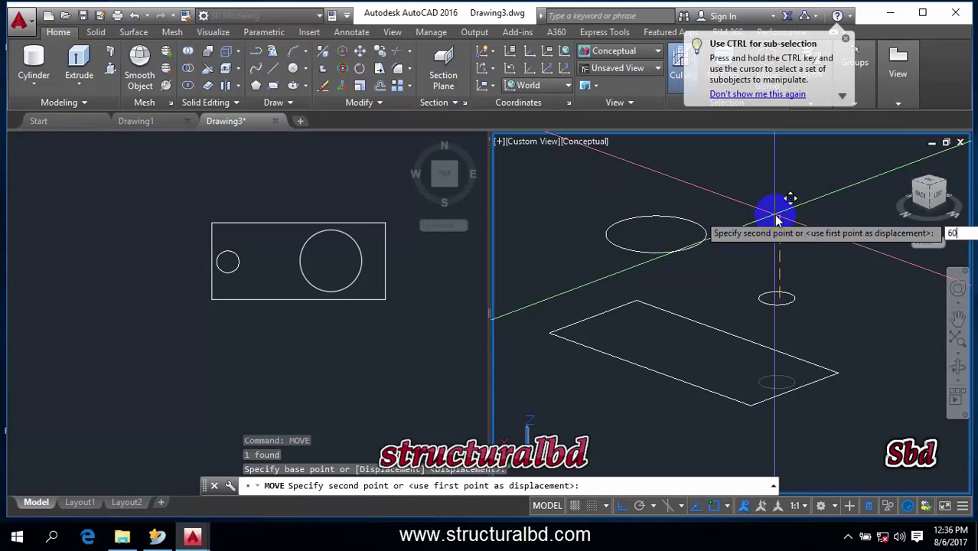
{"action": "key", "text": "Return"}
{"action": "scroll", "coordinate": [604, 348], "scroll_direction": "down", "scroll_amount": 2}
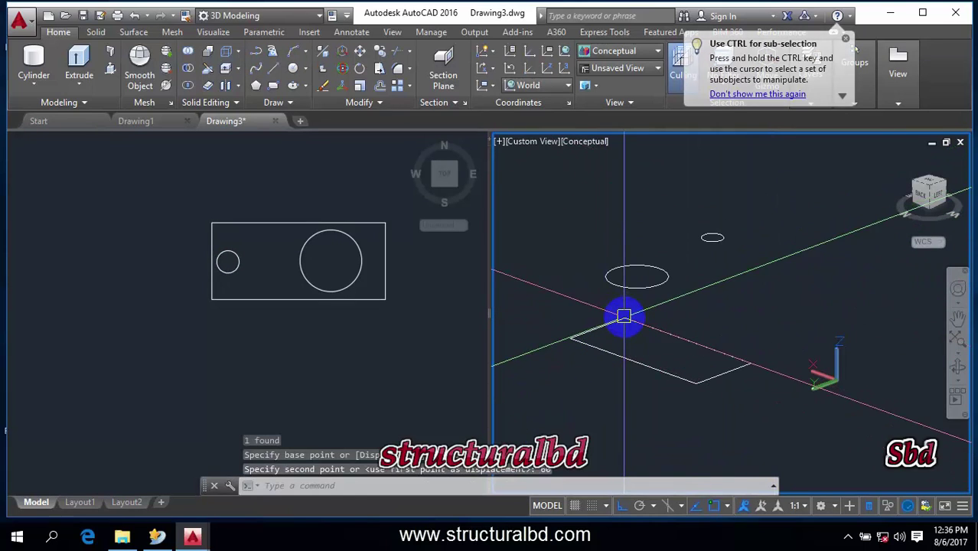
{"action": "middle_click_drag", "start_coordinate": [687, 292], "coordinate": [693, 292]}
Start LOFT and pick the small circle, the large circle and the rectangle as cross sections
{"action": "left_click", "coordinate": [84, 95]}
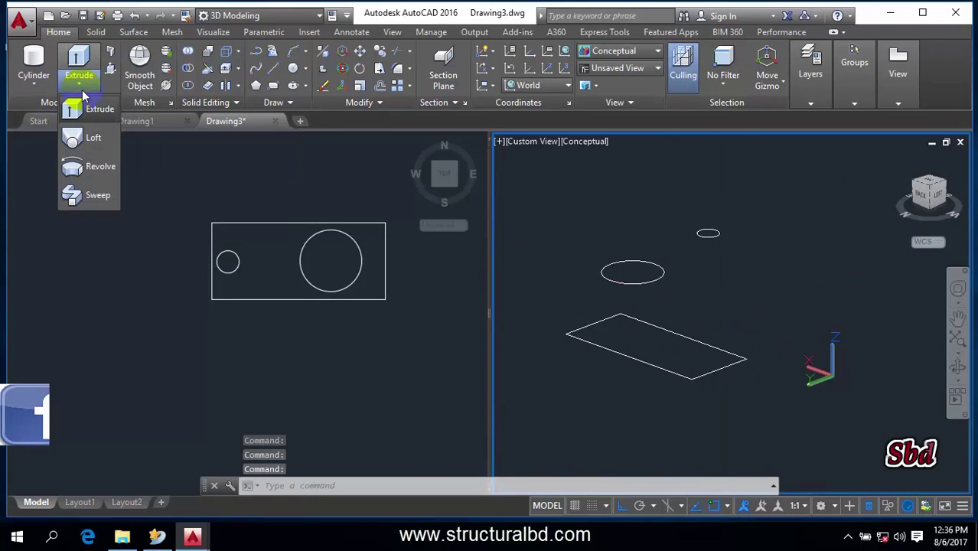
{"action": "left_click", "coordinate": [84, 144]}
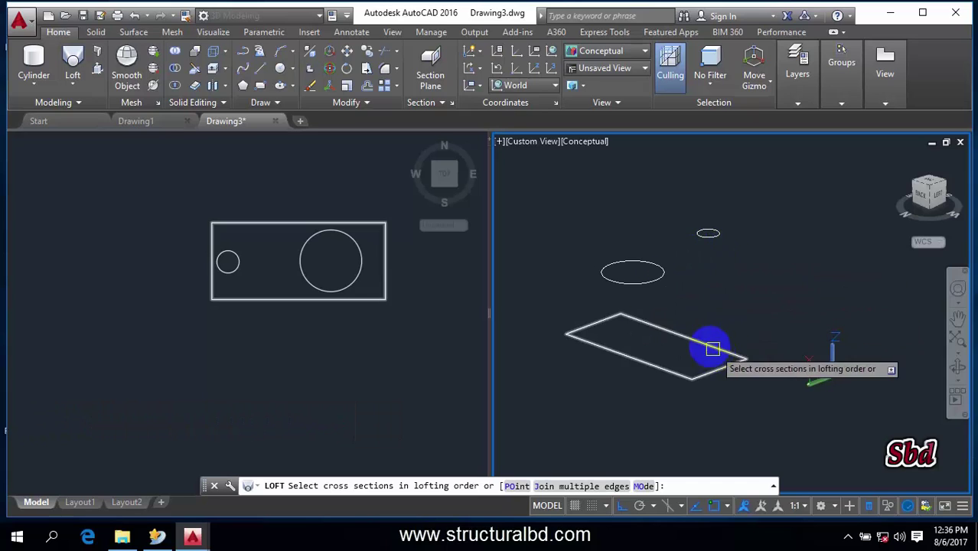
{"action": "left_click", "coordinate": [708, 235]}
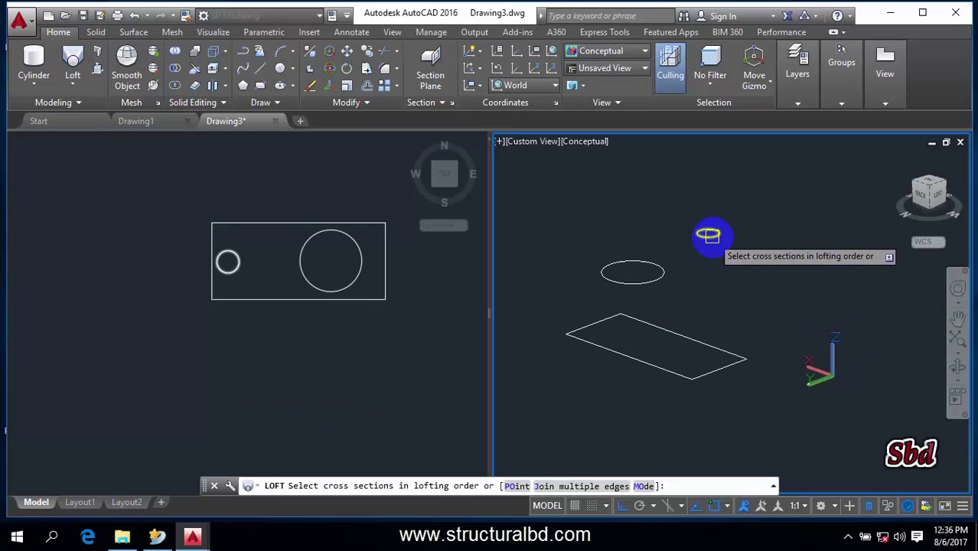
{"action": "left_click", "coordinate": [708, 236]}
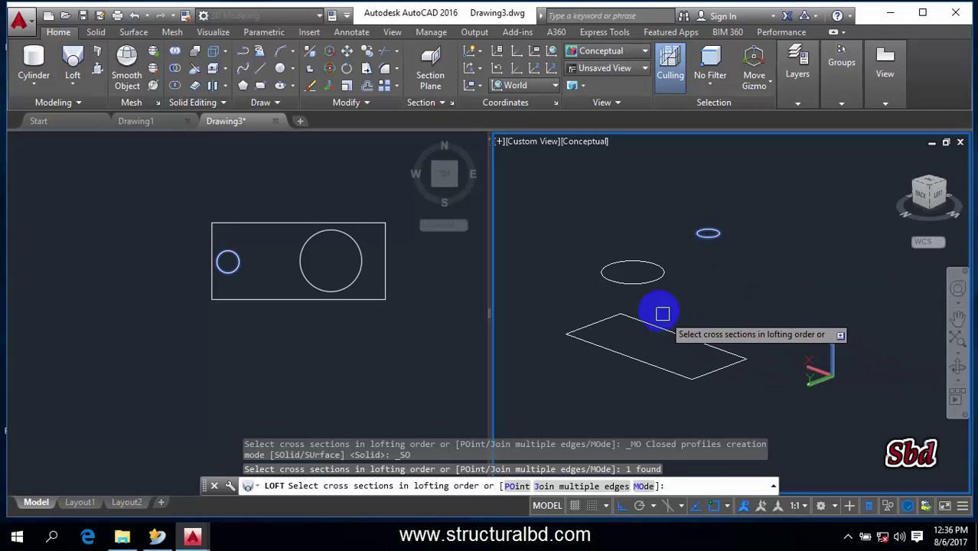
{"action": "left_click", "coordinate": [649, 284]}
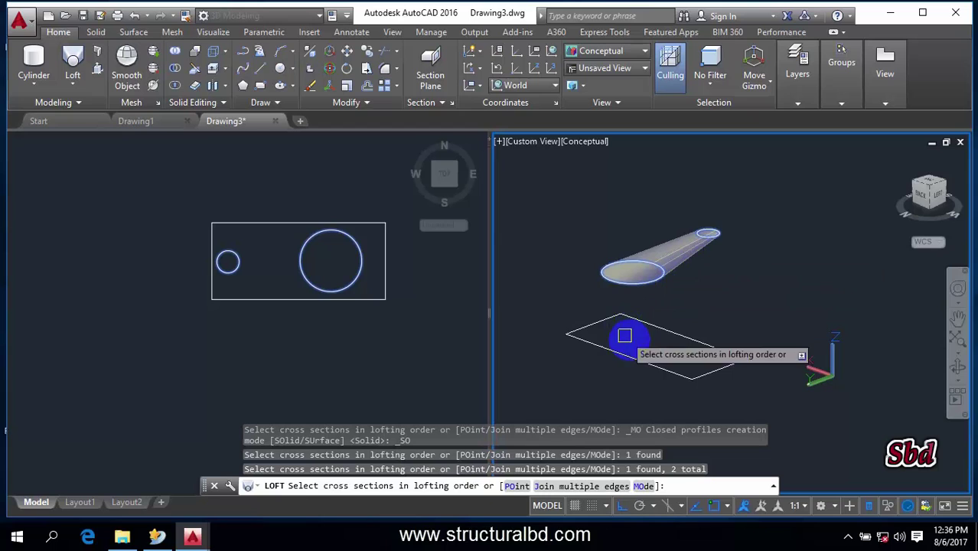
{"action": "left_click", "coordinate": [678, 332]}
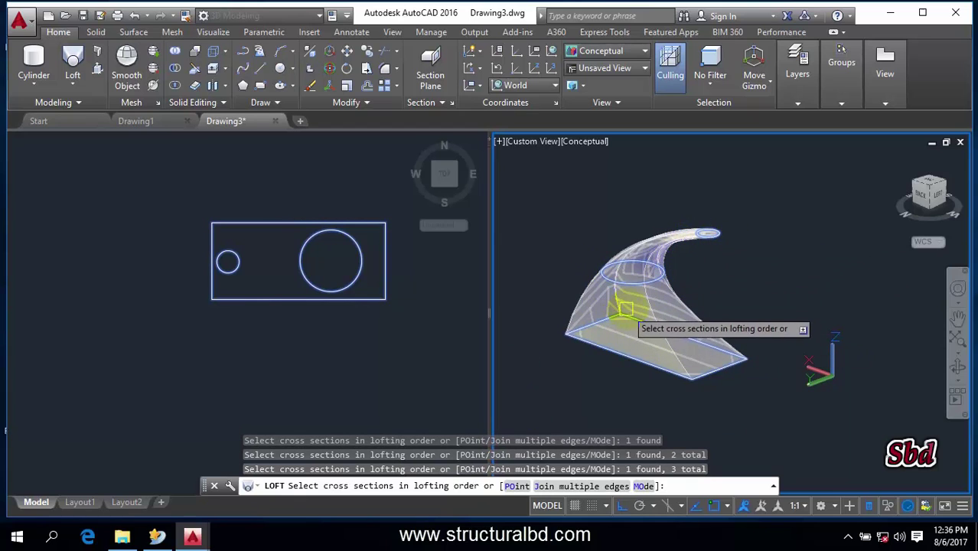
{"action": "left_click", "coordinate": [703, 298]}
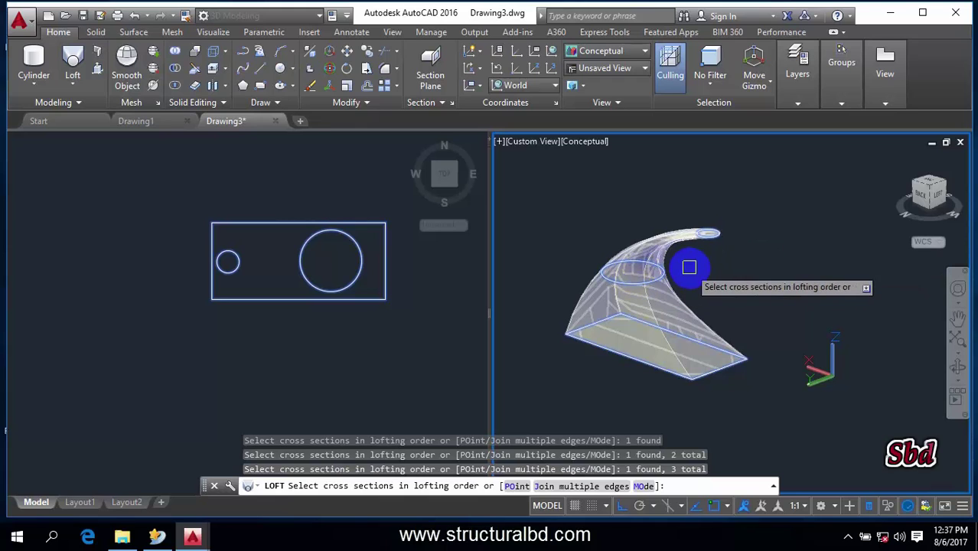
{"action": "key", "text": "Return"}
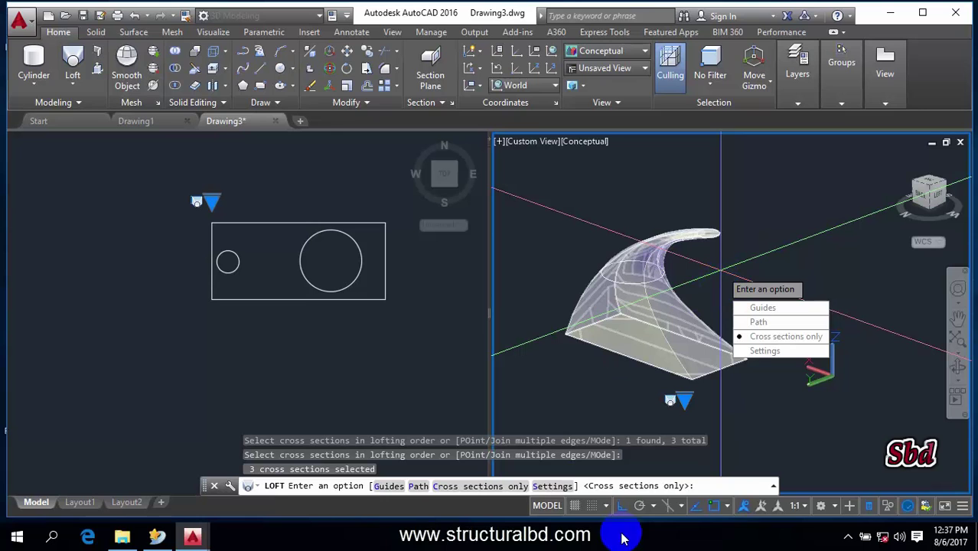
Open Loft Settings and try Ruled before switching back to Smooth Fit
{"action": "left_click", "coordinate": [537, 487]}
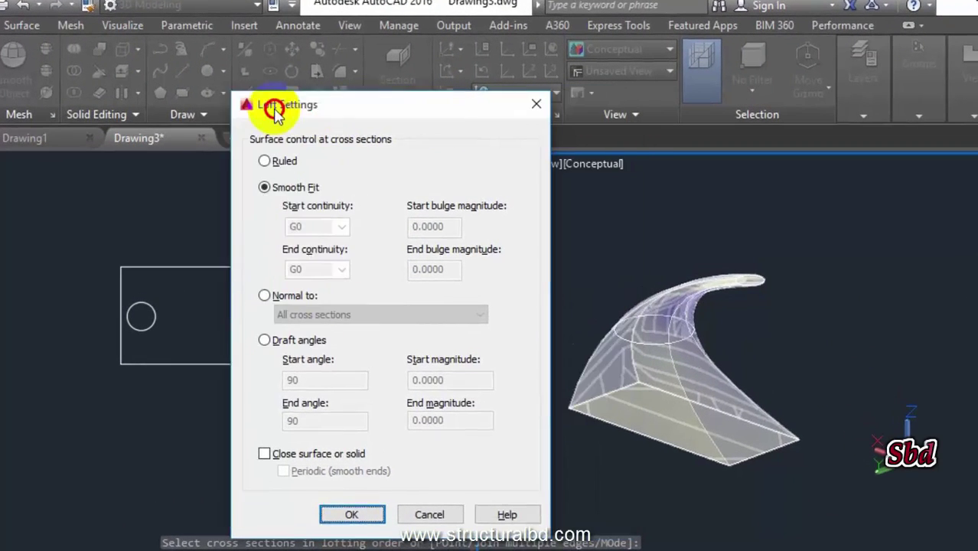
{"action": "left_click_drag", "start_coordinate": [274, 109], "coordinate": [200, 106]}
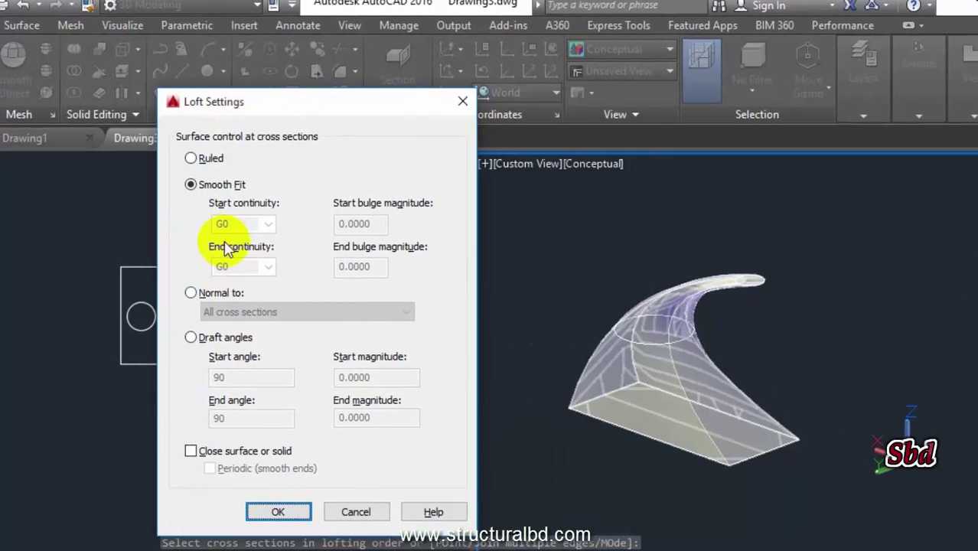
{"action": "left_click", "coordinate": [192, 158]}
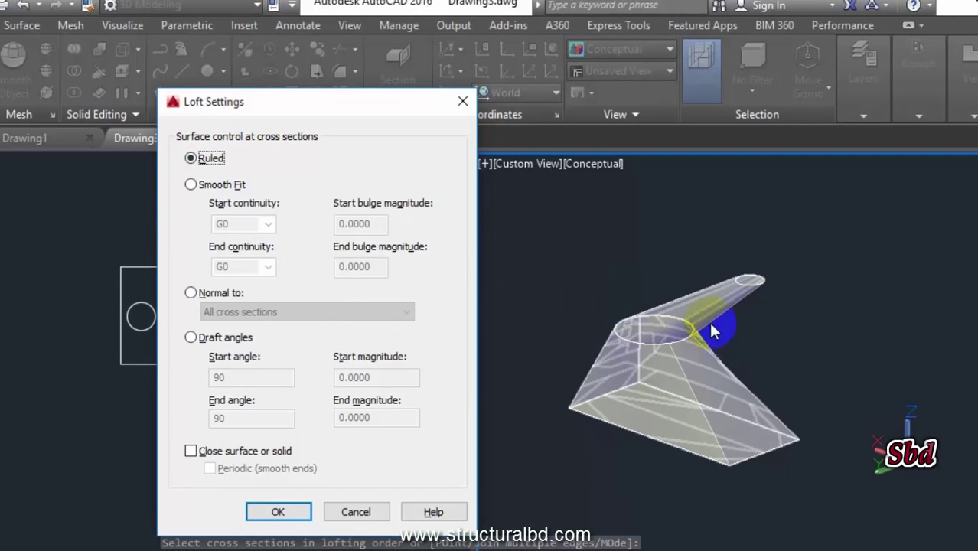
{"action": "left_click", "coordinate": [205, 191]}
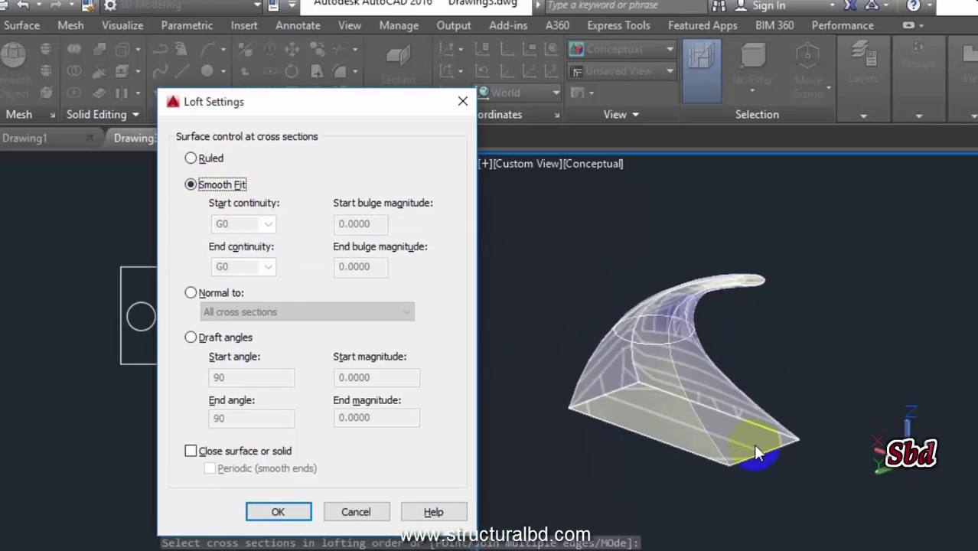
Try Normal to start, end, and start-and-end sections, then Draft angles, ending on Smooth Fit
{"action": "left_click", "coordinate": [192, 296]}
{"action": "left_click", "coordinate": [310, 312]}
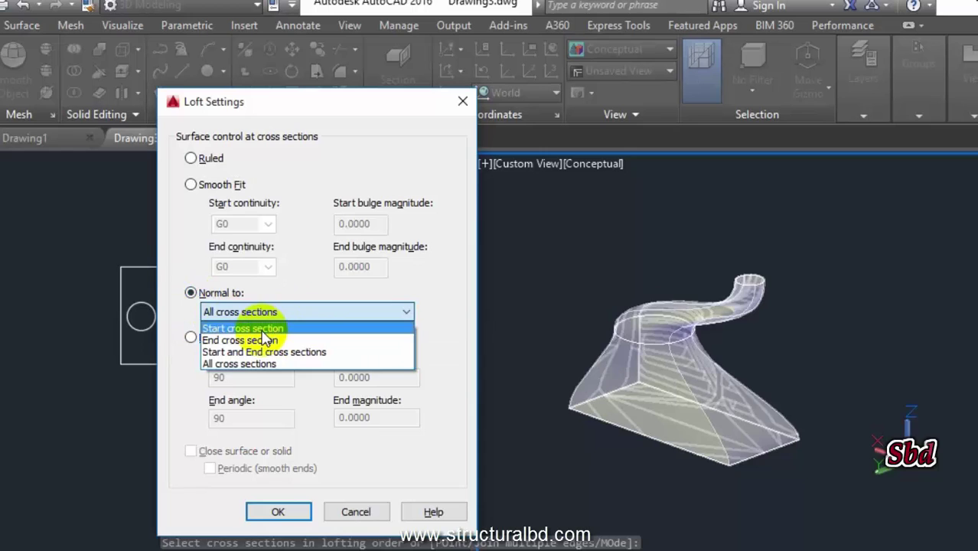
{"action": "left_click", "coordinate": [263, 329]}
{"action": "left_click", "coordinate": [312, 314]}
{"action": "left_click", "coordinate": [252, 340]}
{"action": "left_click", "coordinate": [295, 312]}
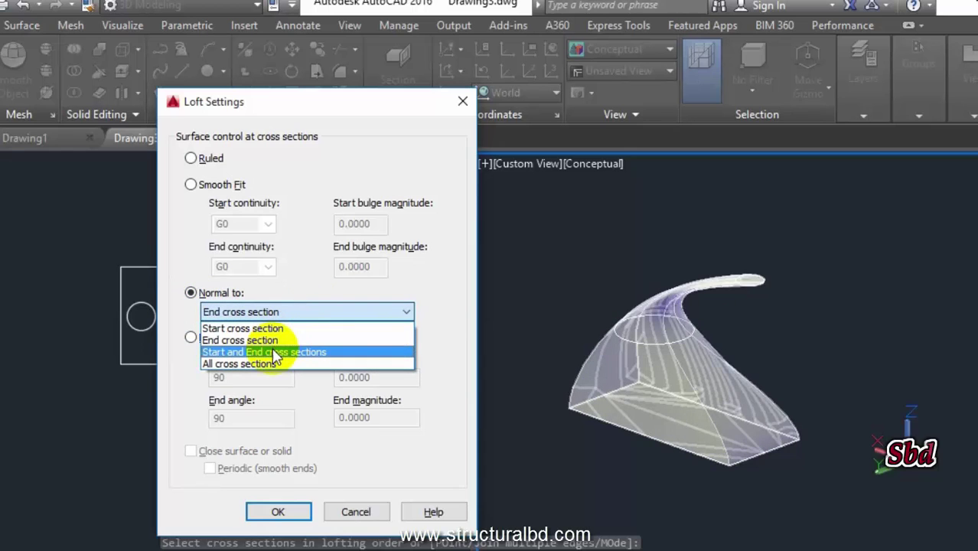
{"action": "left_click", "coordinate": [275, 351]}
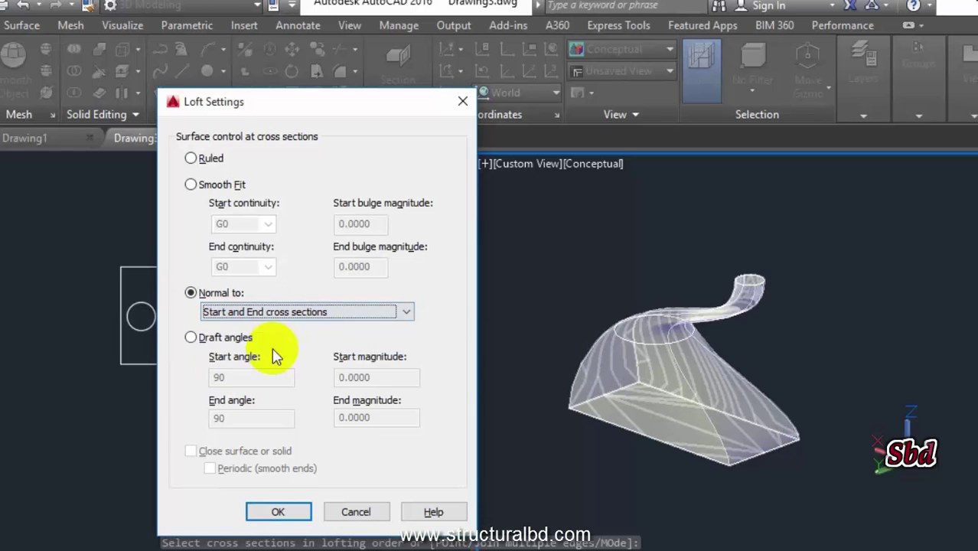
{"action": "left_click", "coordinate": [191, 340]}
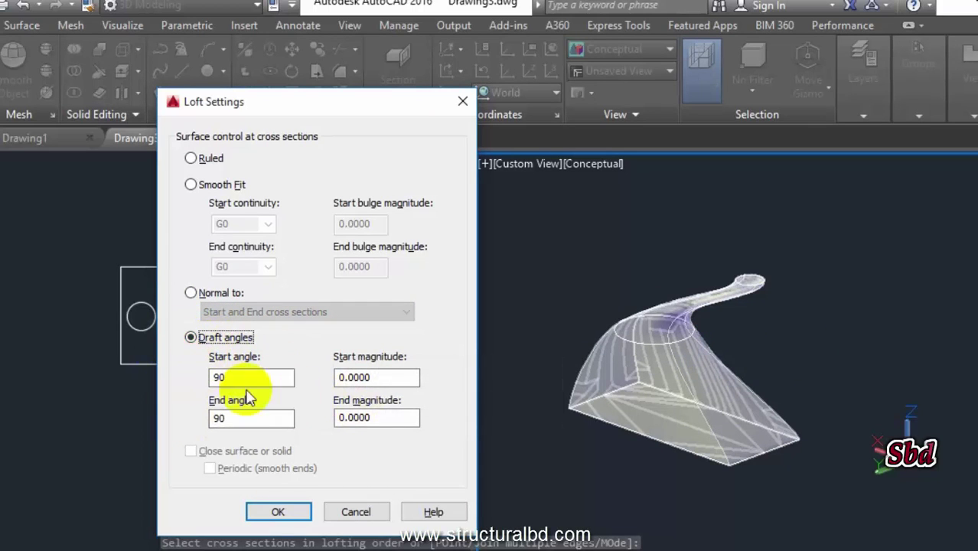
{"action": "left_click", "coordinate": [191, 186]}
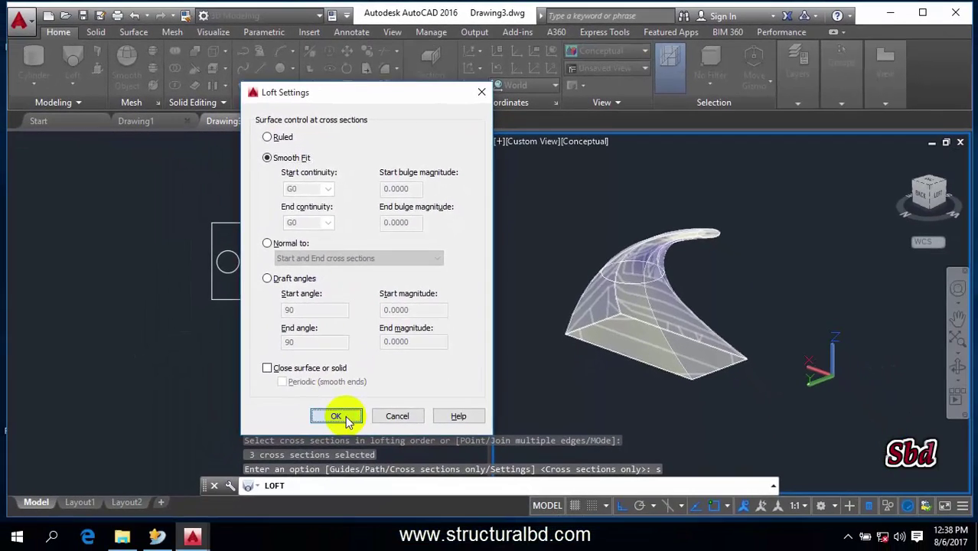
Create the smooth-fit loft and switch the 3D viewport from Conceptual to 2D Wireframe
{"action": "left_click", "coordinate": [278, 511]}
{"action": "scroll", "coordinate": [665, 306], "scroll_direction": "up", "scroll_amount": 3}
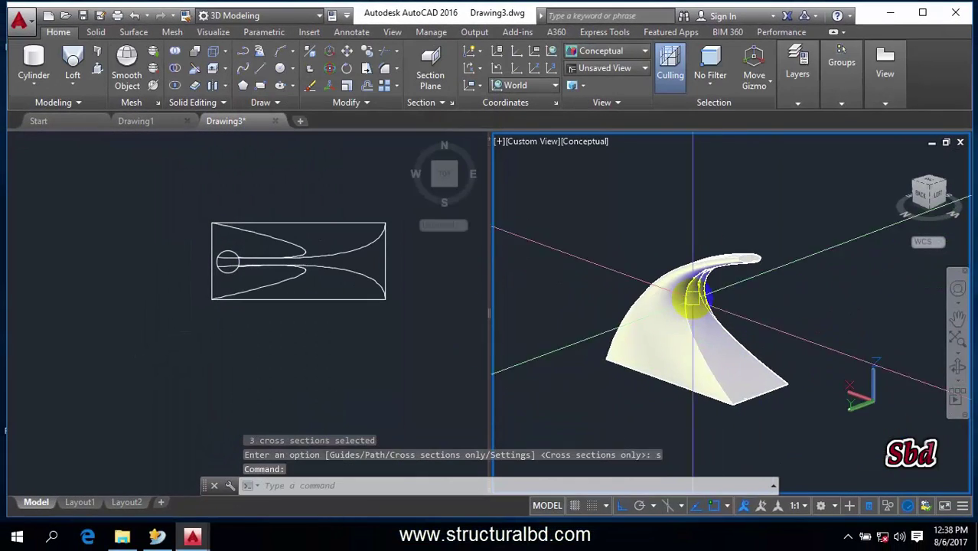
{"action": "scroll", "coordinate": [768, 318], "scroll_direction": "down", "scroll_amount": 3}
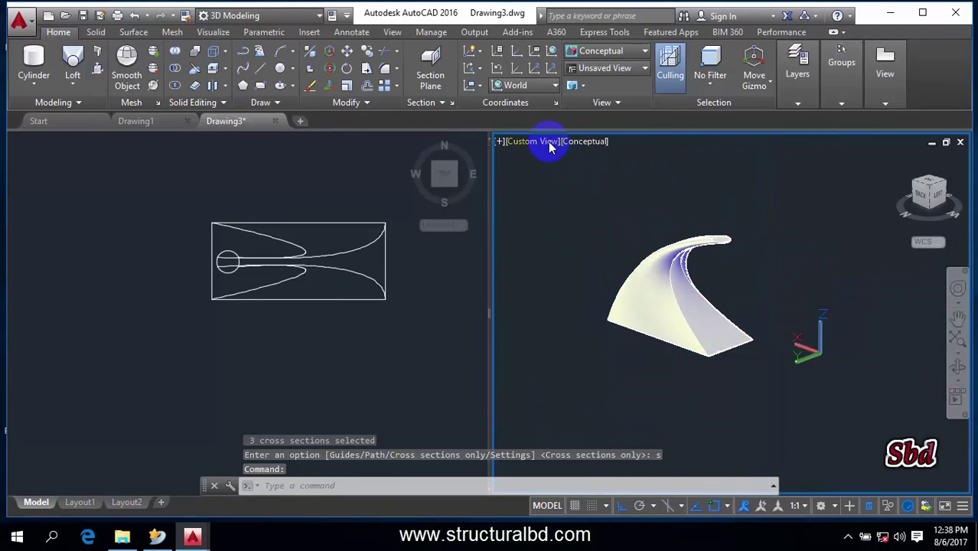
{"action": "left_click_drag", "start_coordinate": [814, 306], "coordinate": [713, 282]}
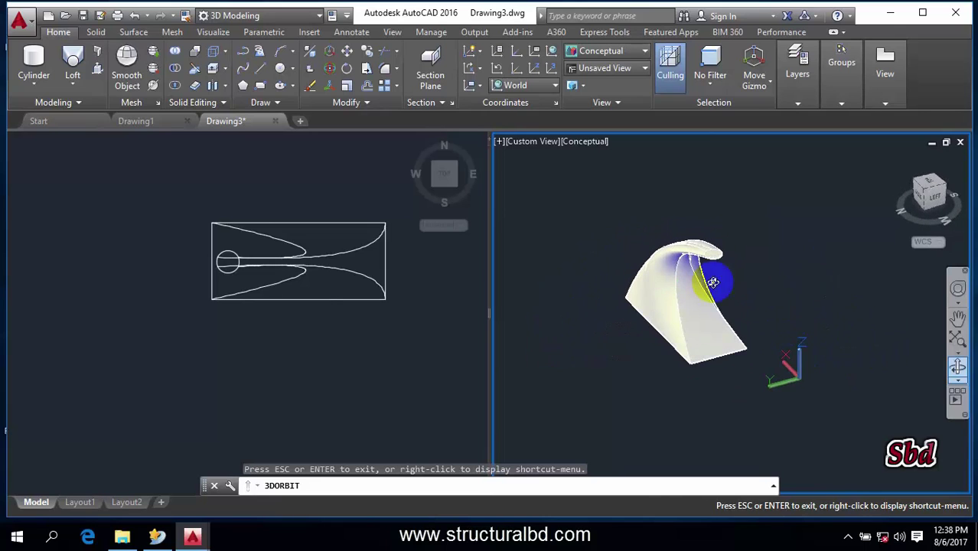
{"action": "key", "text": "Escape"}
{"action": "left_click", "coordinate": [576, 148]}
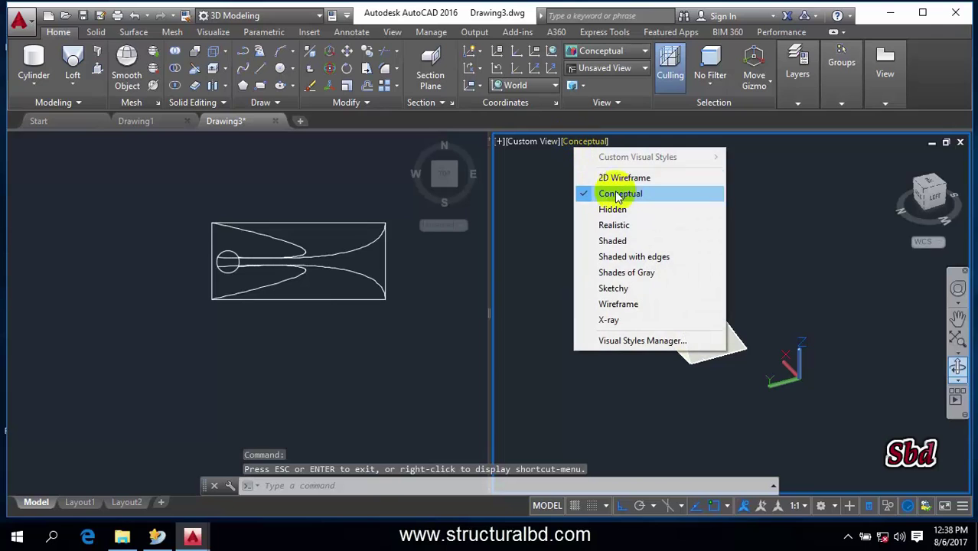
{"action": "left_click", "coordinate": [618, 175]}
{"action": "middle_click_drag", "start_coordinate": [720, 312], "coordinate": [692, 333], "text": "shift"}
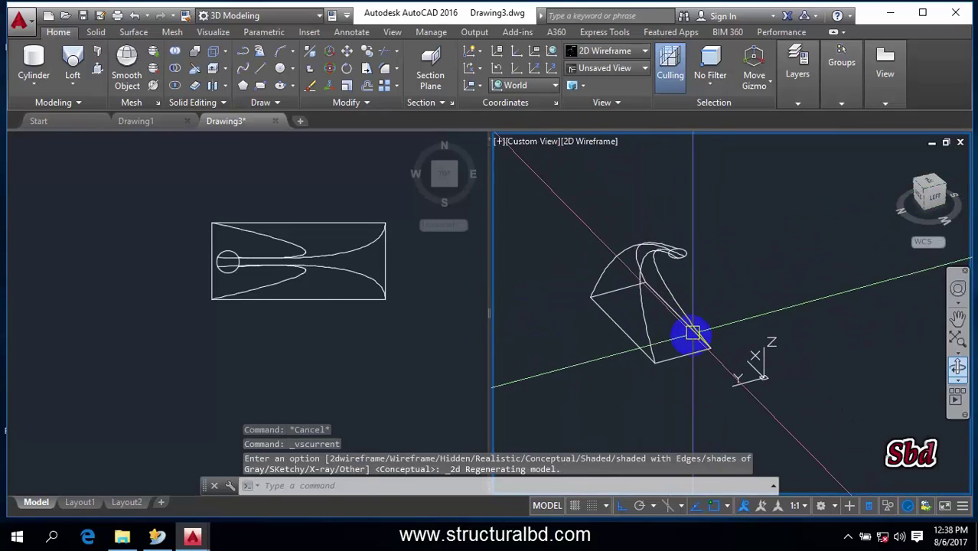
Switch the 3D viewport to the SW Isometric preset and zoom to frame the lofted solid
{"action": "left_click", "coordinate": [526, 145]}
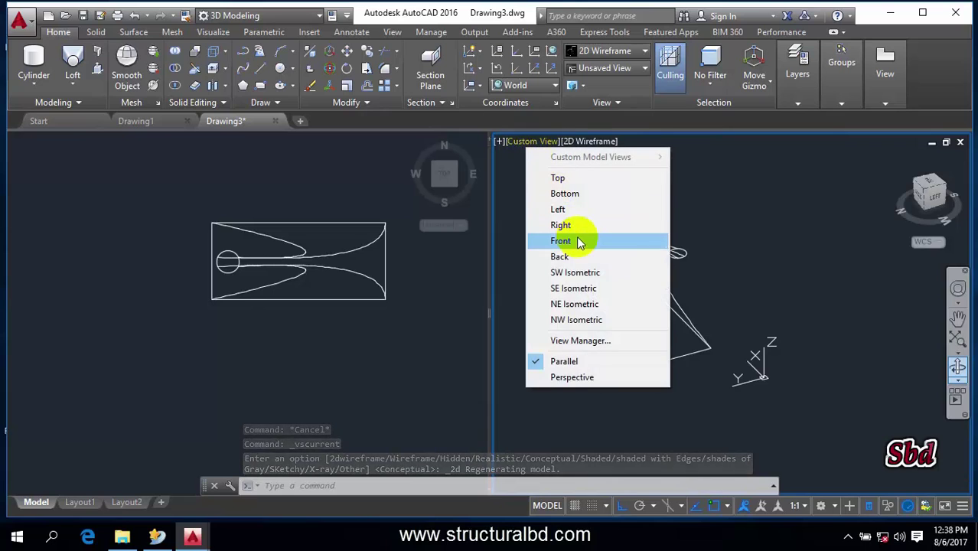
{"action": "left_click", "coordinate": [584, 277]}
{"action": "scroll", "coordinate": [705, 323], "scroll_direction": "down", "scroll_amount": 3}
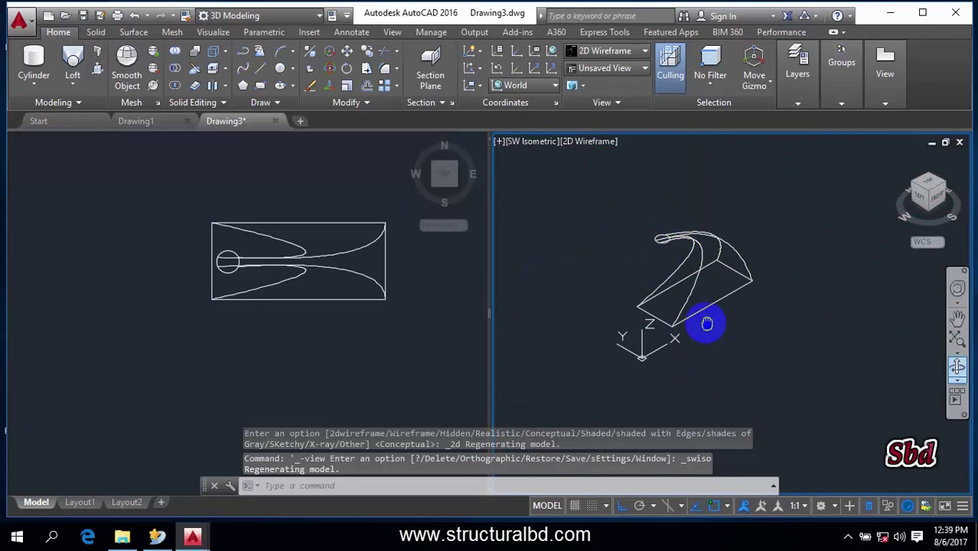
{"action": "scroll", "coordinate": [689, 259], "scroll_direction": "up", "scroll_amount": 3}
{"action": "scroll", "coordinate": [690, 259], "scroll_direction": "up", "scroll_amount": 2}
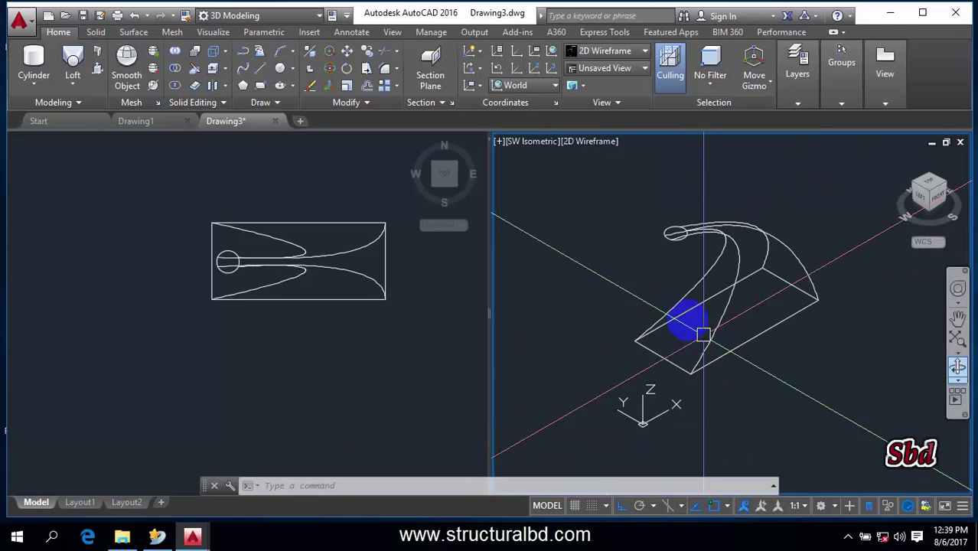
{"action": "scroll", "coordinate": [611, 251], "scroll_direction": "down", "scroll_amount": 2}
{"action": "mouse_move", "coordinate": [770, 269]}
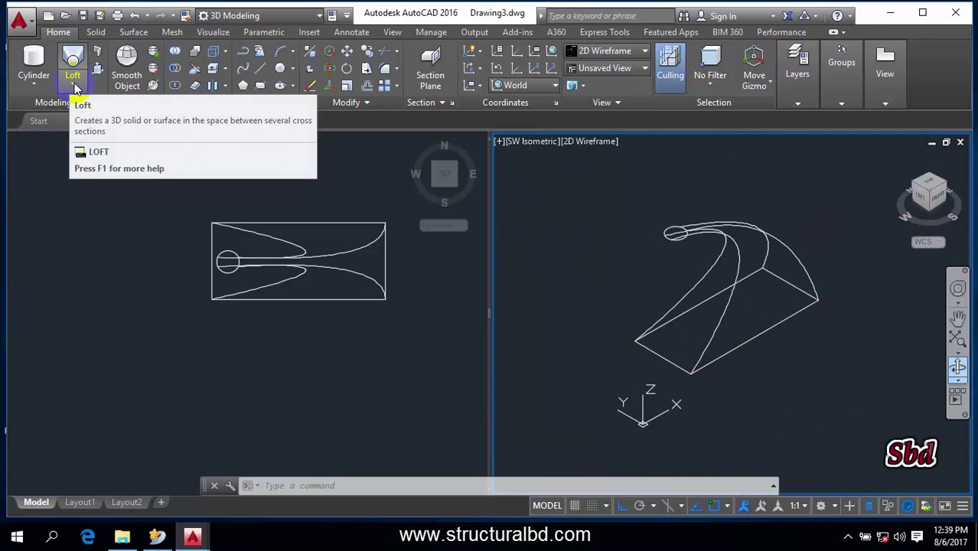
{"action": "left_click", "coordinate": [667, 252]}
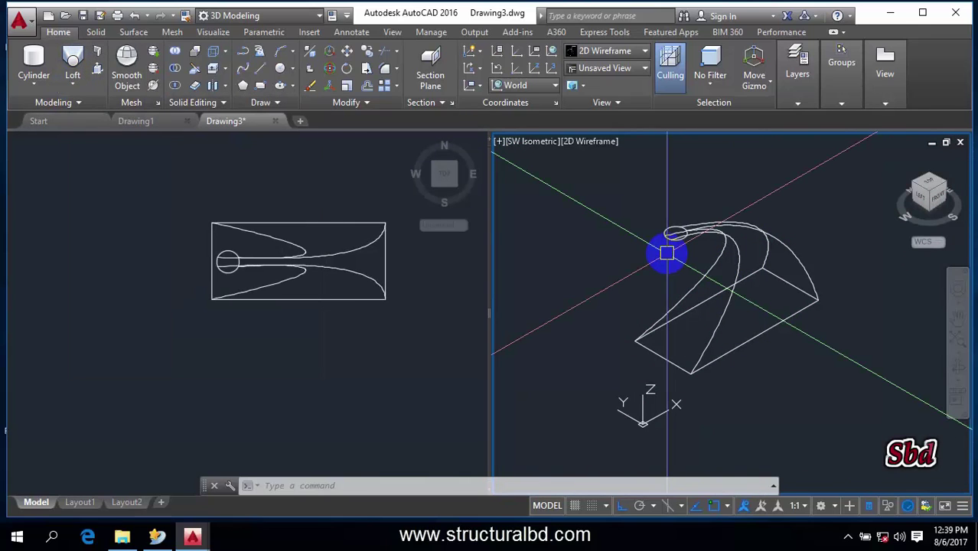